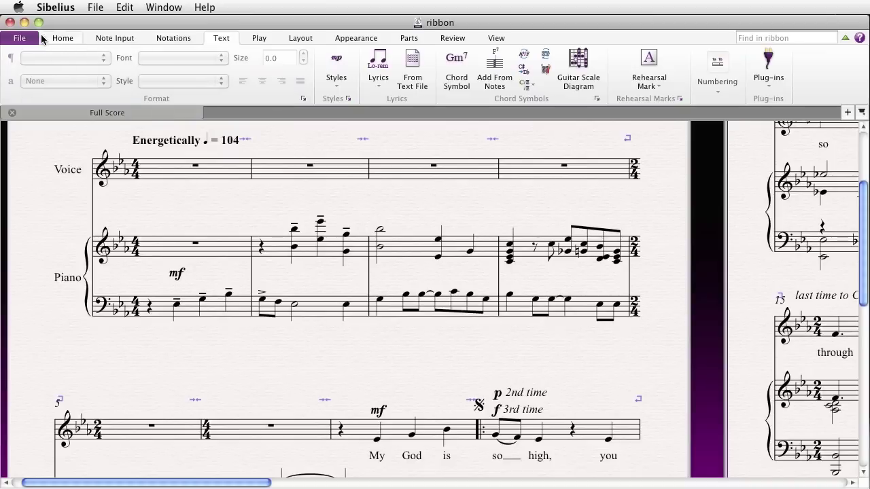
# Step: Check the score Info in Backstage (My God Is So High, 4 pages, 49 bars), then return to Home
pyautogui.click(34, 39)
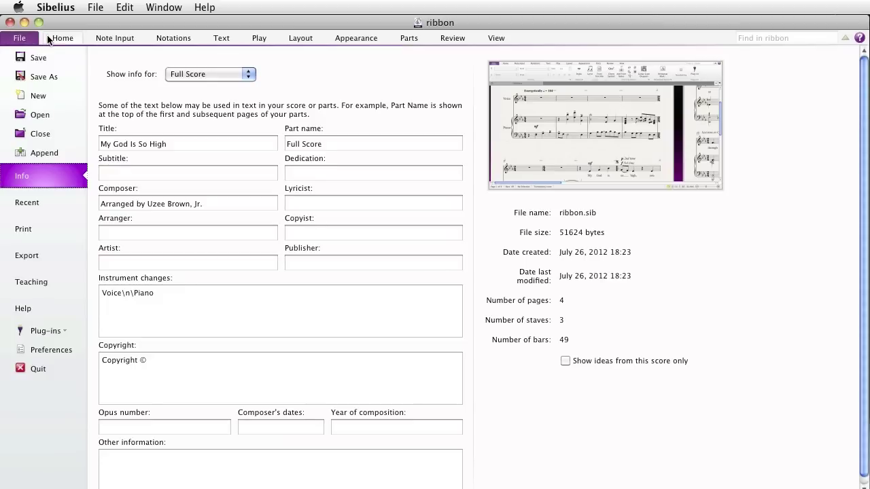
pyautogui.click(49, 40)
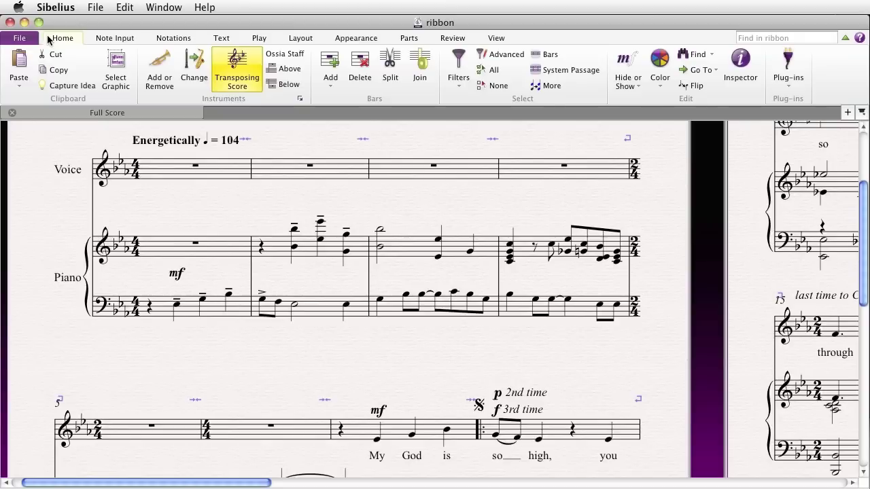
# Step: Browse the Note Input, Notations, Text, Play, Layout and Appearance ribbon tabs in turn
pyautogui.click(110, 39)
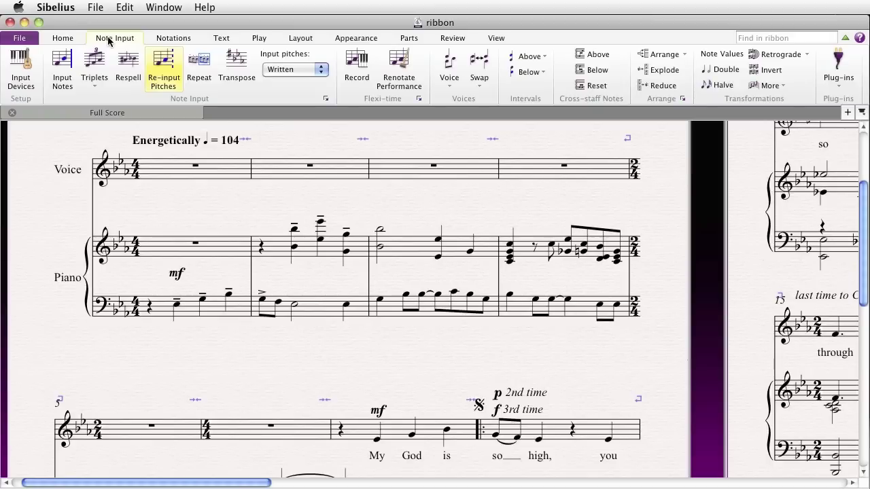
pyautogui.click(166, 39)
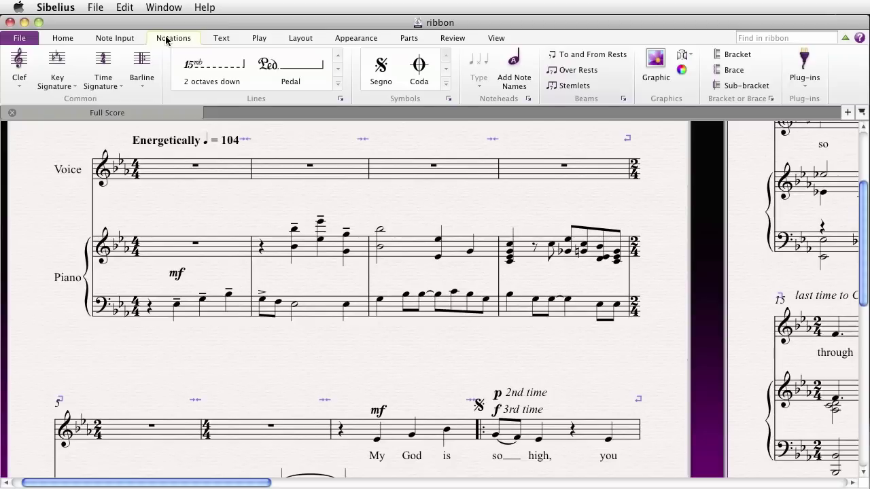
pyautogui.click(215, 39)
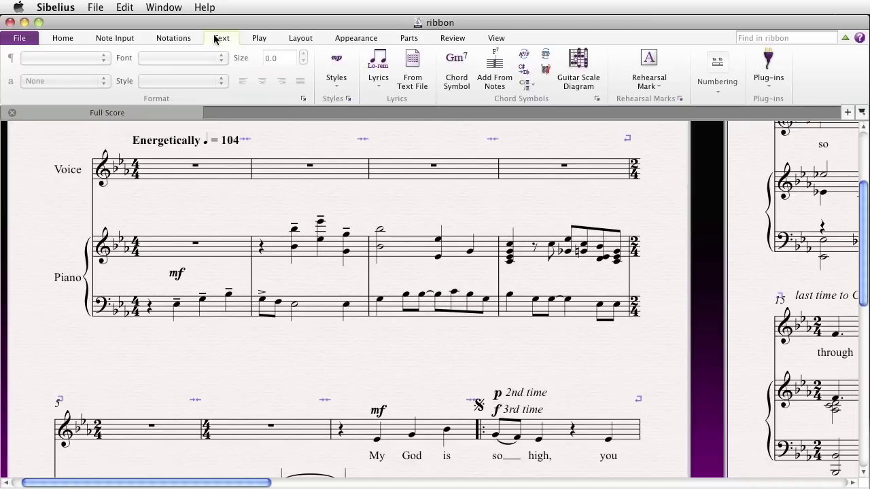
pyautogui.click(257, 38)
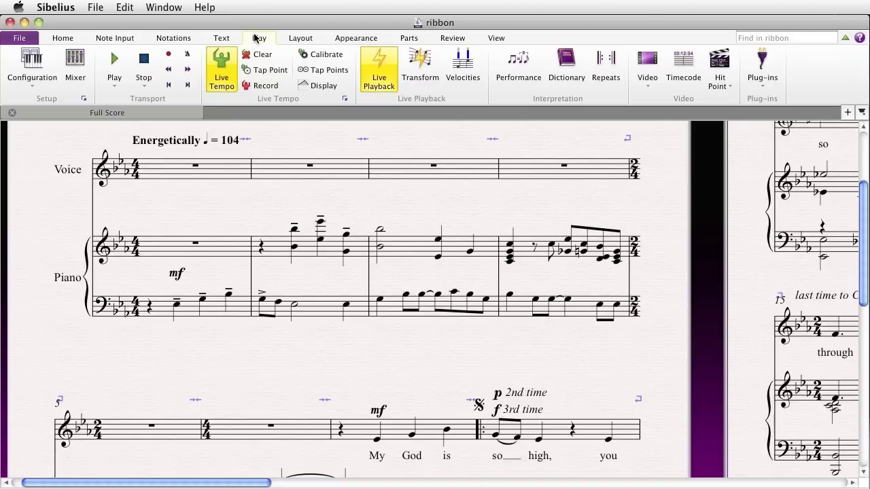
pyautogui.click(299, 39)
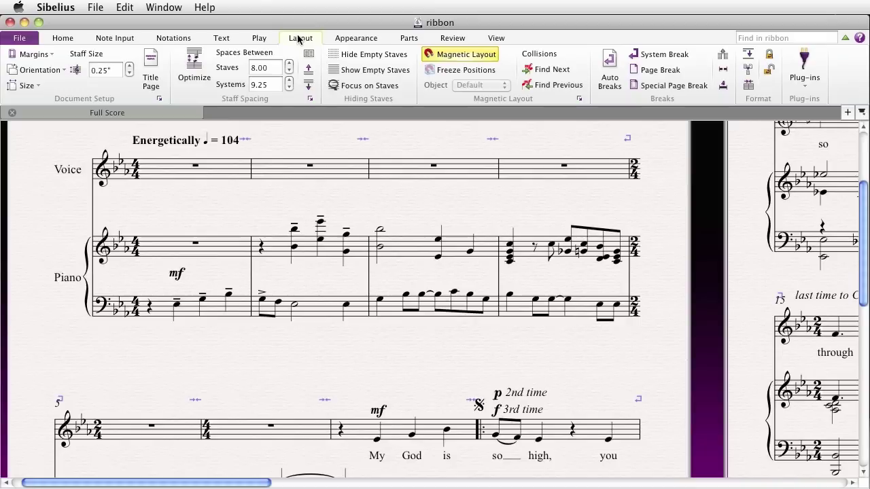
pyautogui.click(333, 40)
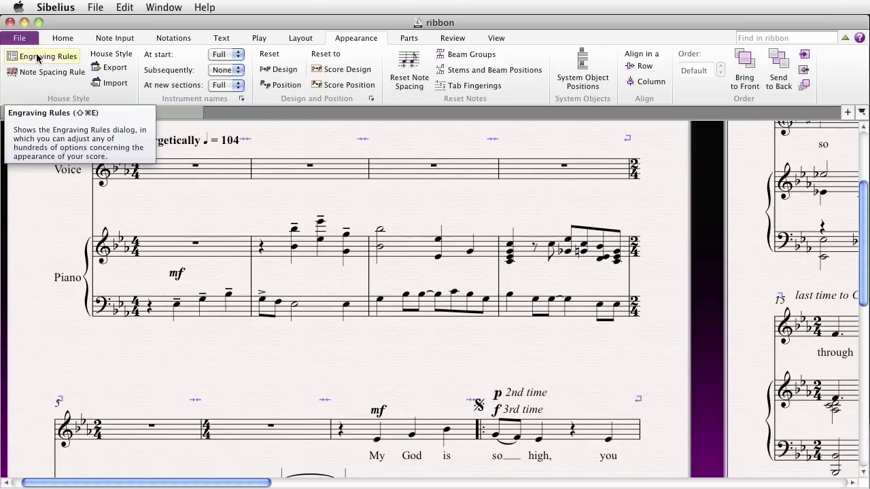
# Step: Browse the Parts, Review and View ribbon tabs
pyautogui.click(409, 38)
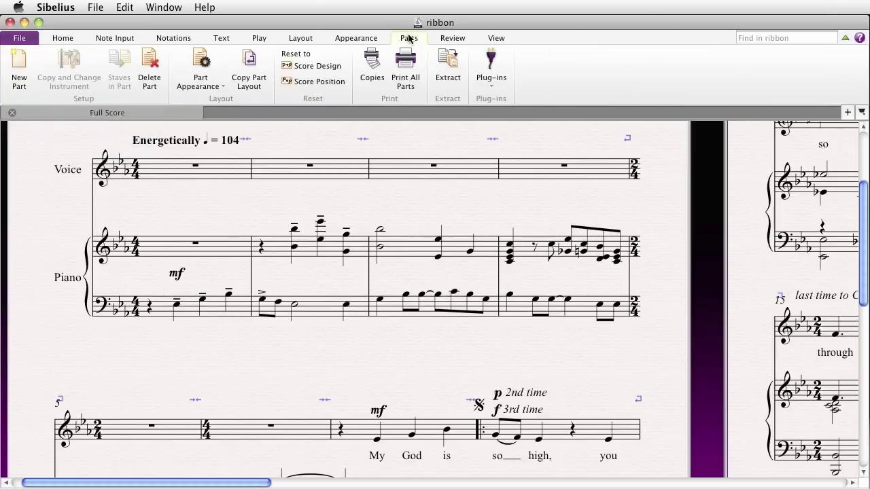
pyautogui.click(452, 38)
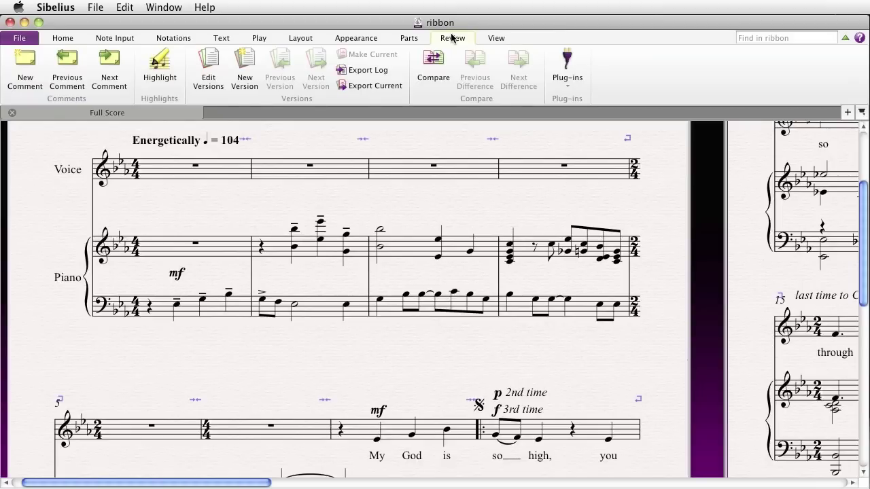
pyautogui.click(488, 39)
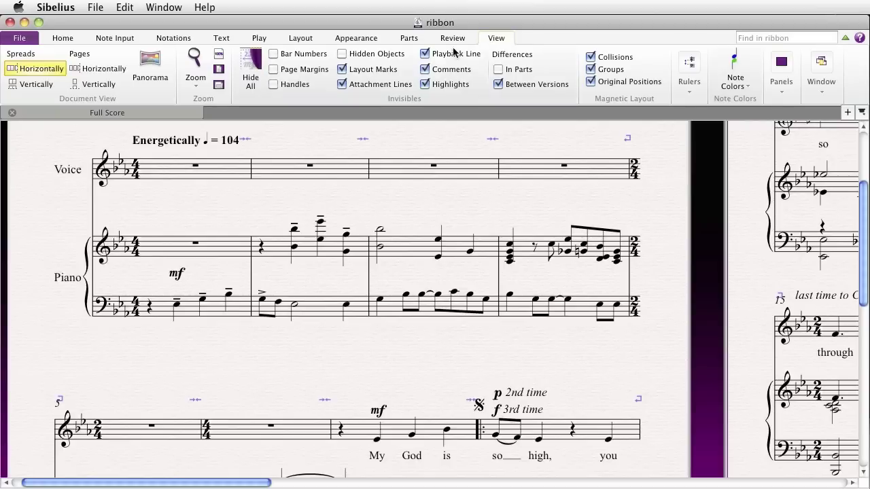
# Step: Switch the score to Panorama view and back to page view
pyautogui.click(162, 75)
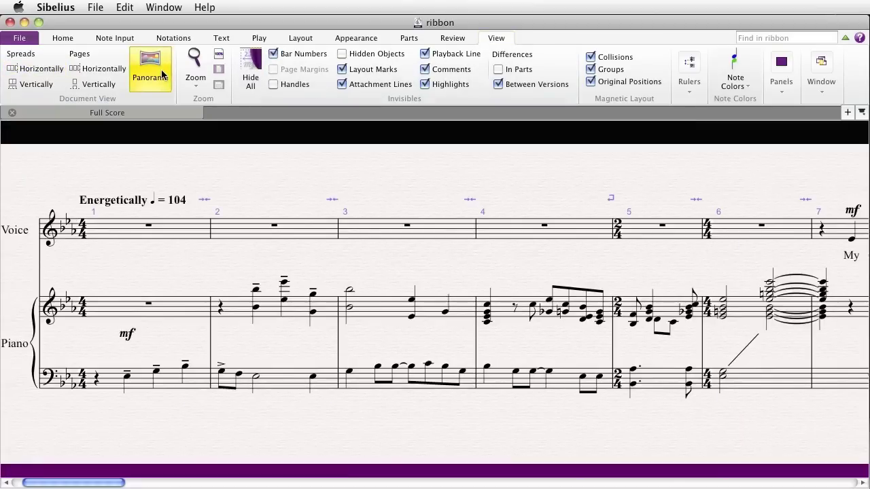
pyautogui.click(162, 74)
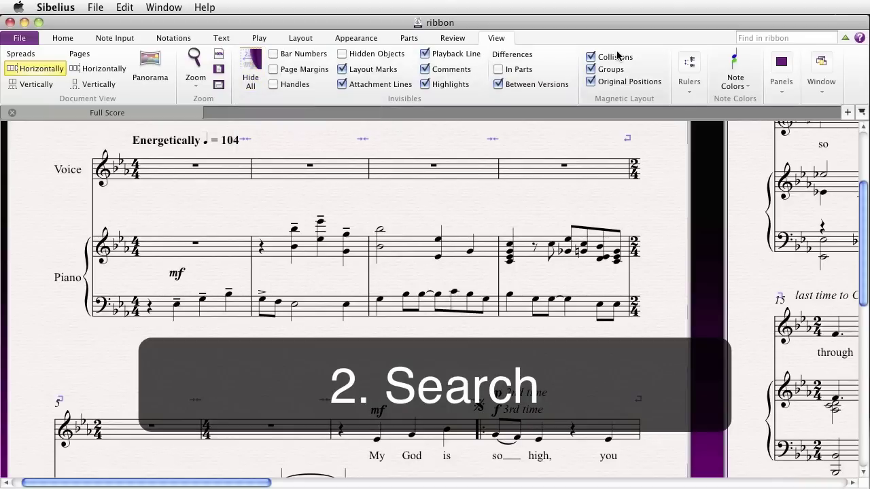
pyautogui.click(751, 39)
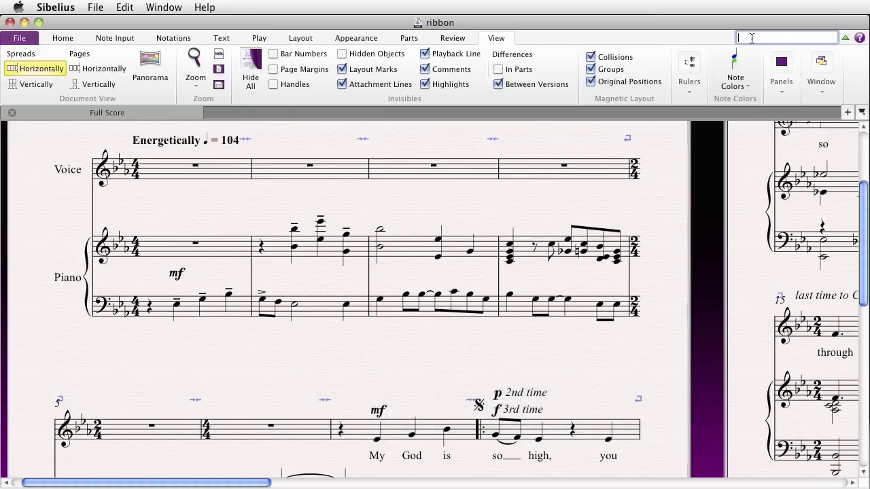
# Step: Search the ribbon for 'auto breaks', jump to it under Layout, then minimize the ribbon
pyautogui.write('a')
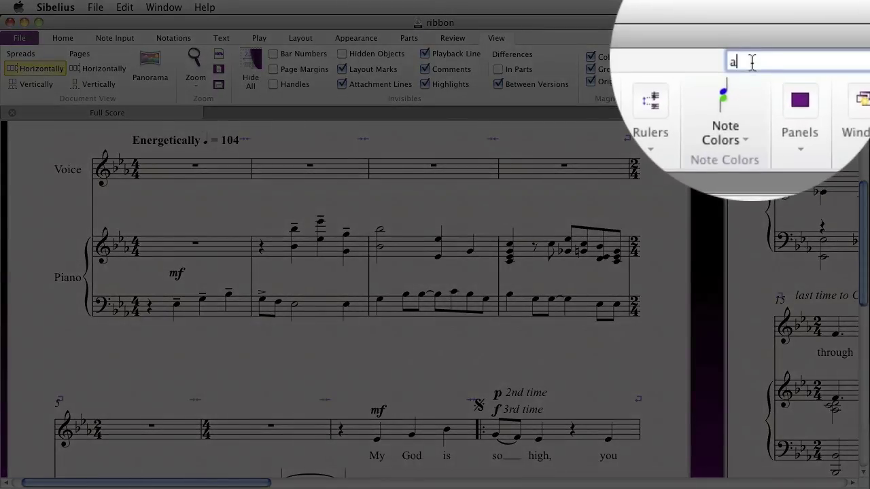
pyautogui.write('uto breaks')
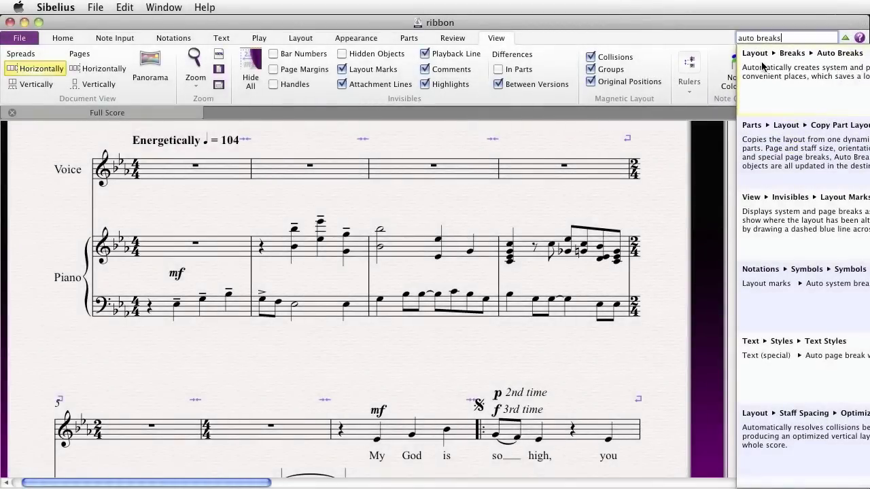
pyautogui.click(762, 66)
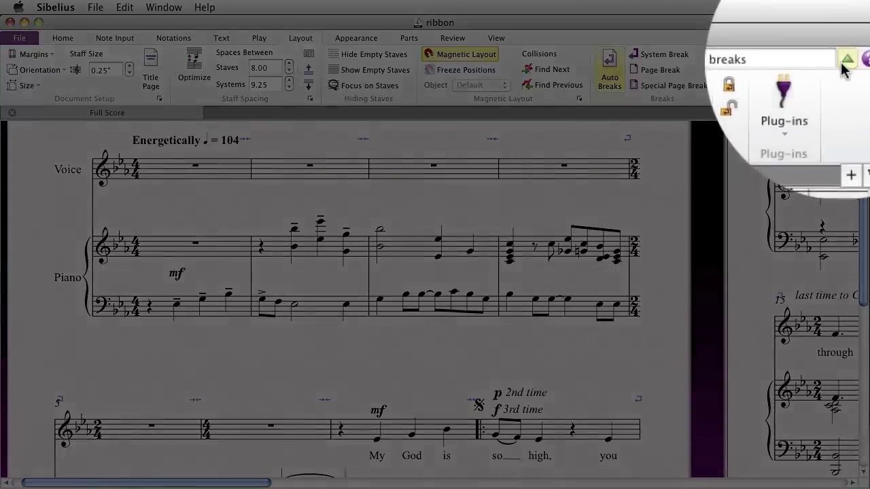
pyautogui.click(844, 61)
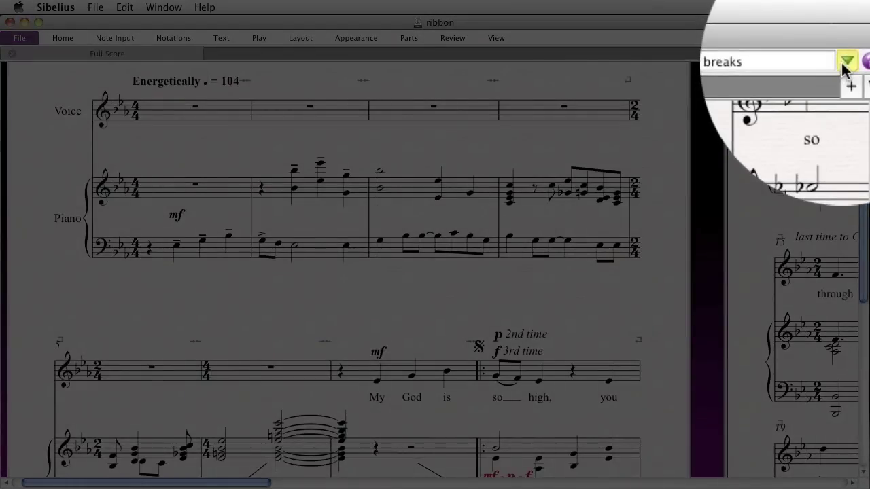
# Step: Re-expand the ribbon and look up the Minimize/Expand Ribbon shortcut in Preferences
pyautogui.click(843, 63)
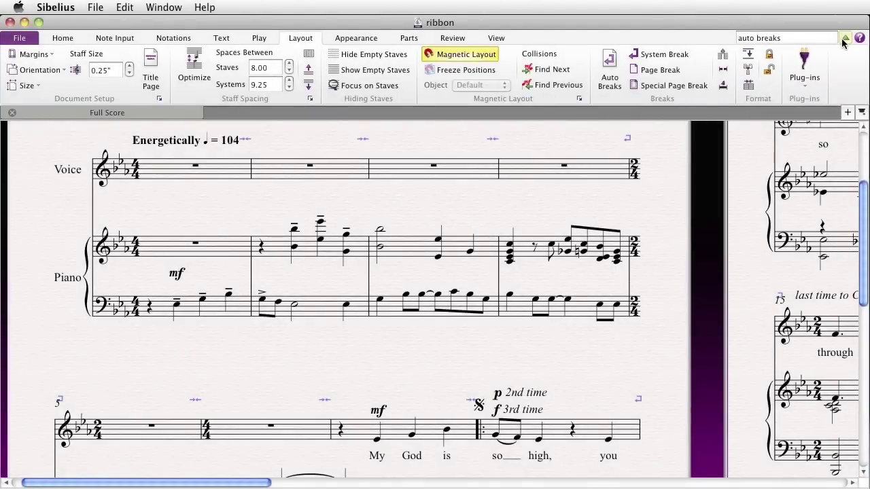
pyautogui.click(38, 38)
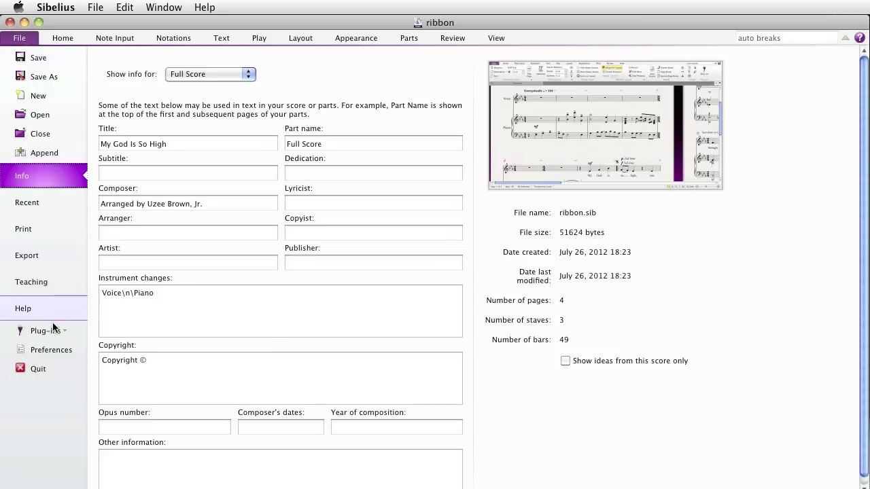
pyautogui.click(54, 347)
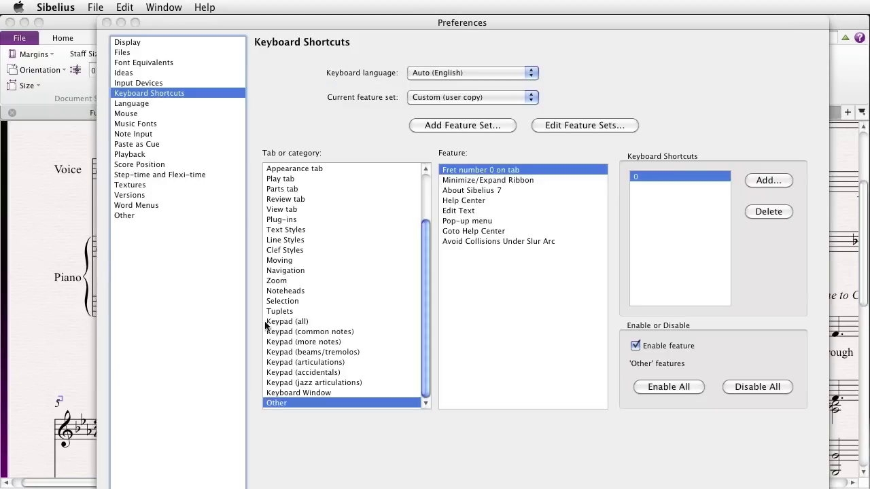
pyautogui.click(481, 181)
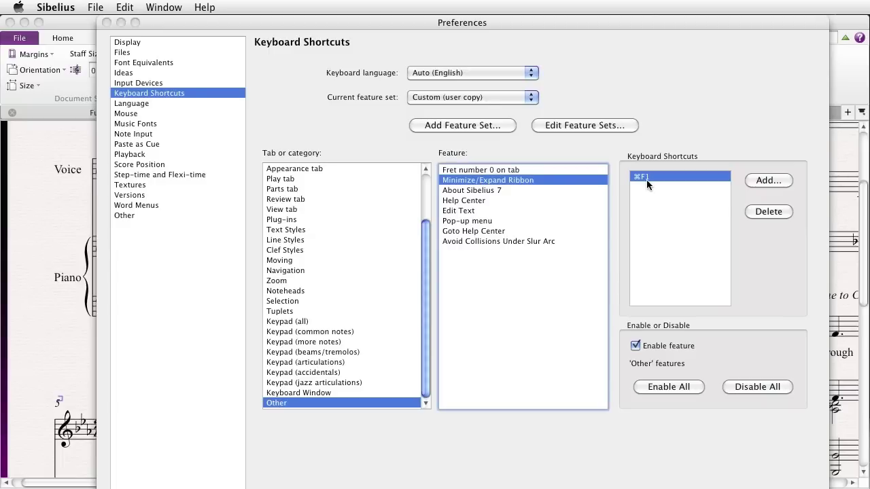
pyautogui.press('Return')
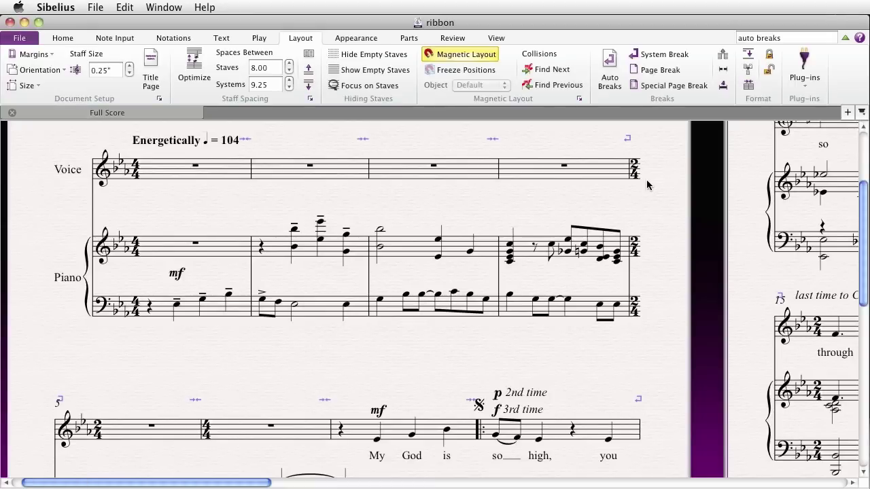
# Step: Collapse the ribbon to tab names, peek at the Text tools, hide them, then expand again
pyautogui.click(845, 38)
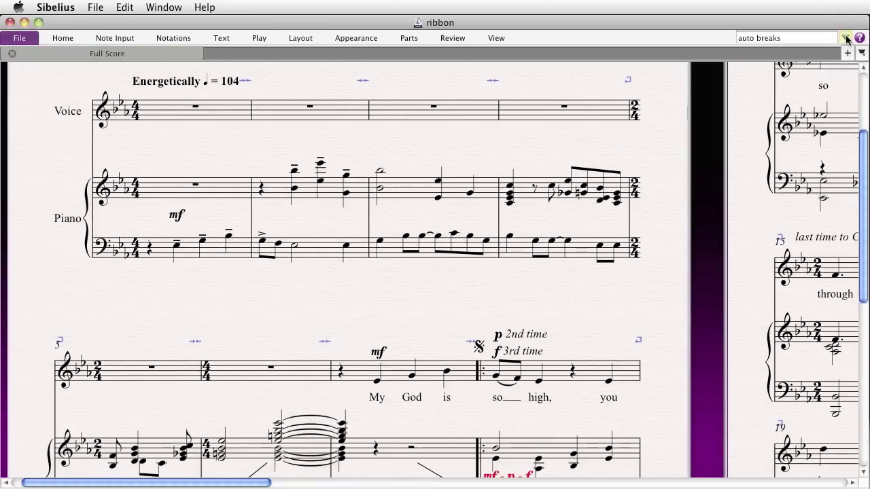
pyautogui.click(225, 41)
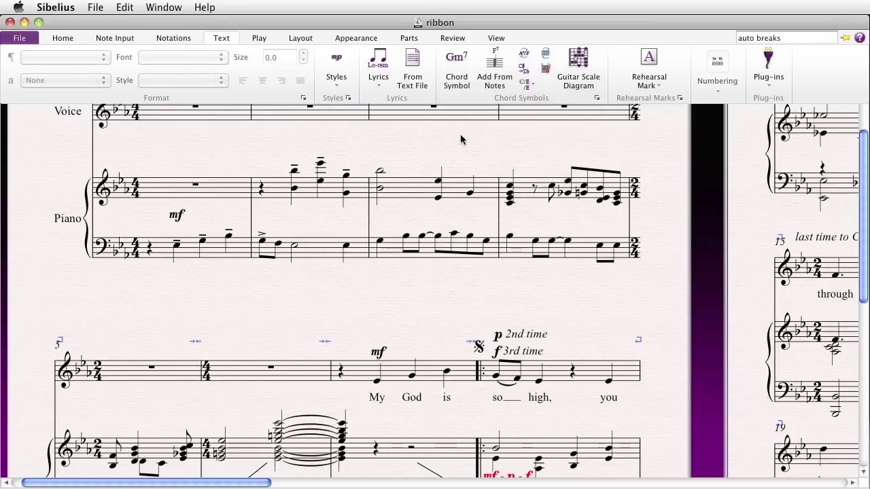
pyautogui.press('super+alt+r')
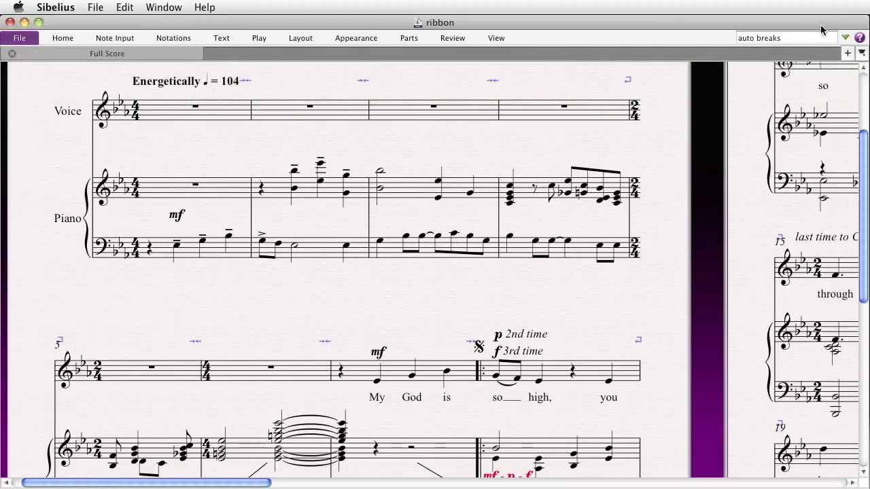
pyautogui.click(846, 36)
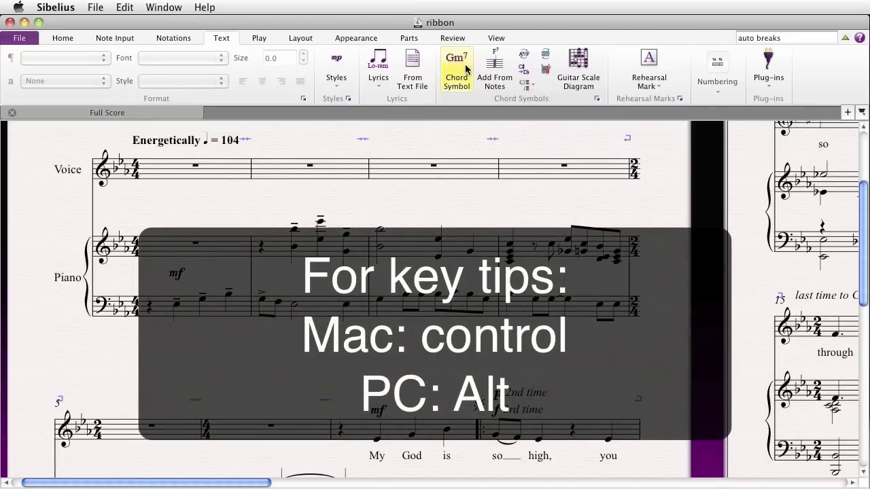
# Step: Show key tip letters over the ribbon tabs with the Control key
pyautogui.press('ctrl')
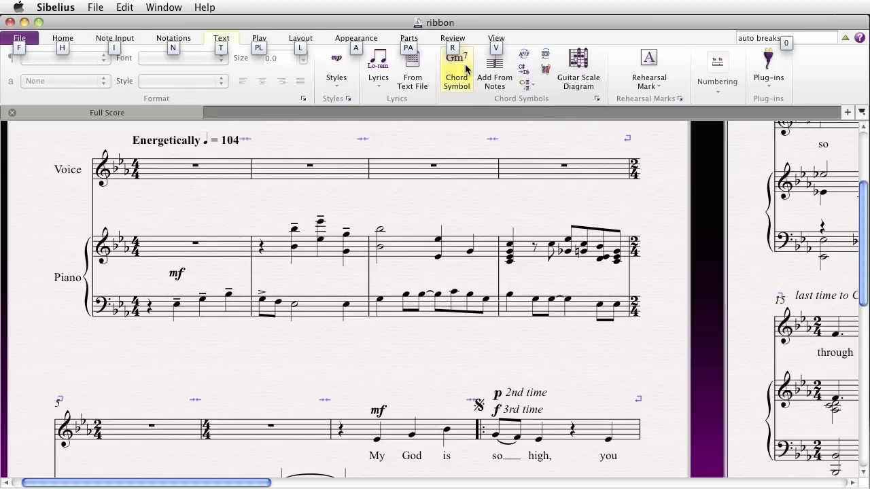
# Step: Using key tips N and BL, open the Notations Barline gallery and step through its types
pyautogui.press('n')
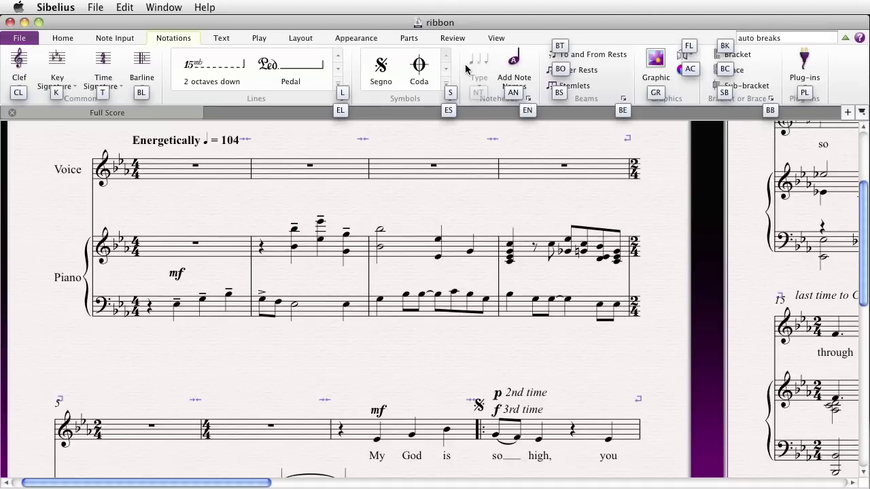
pyautogui.press('b')
pyautogui.press('l')
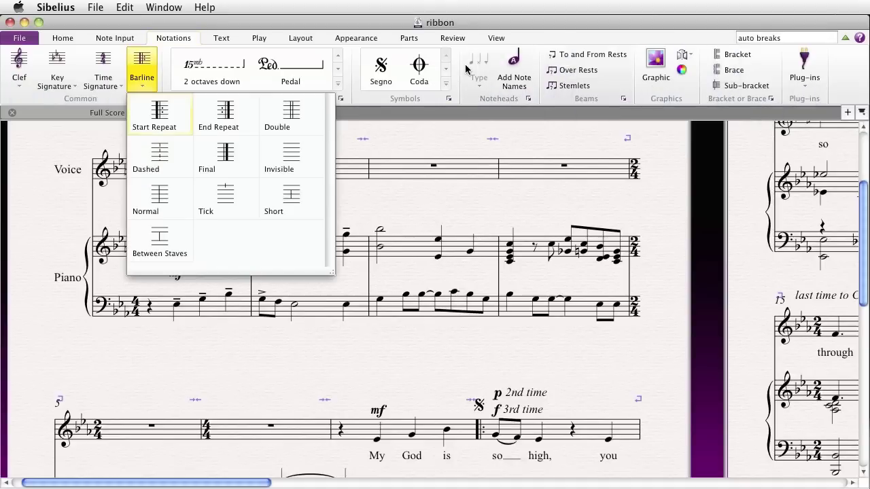
pyautogui.press('Down')
pyautogui.press('Down')
pyautogui.press('Up')
pyautogui.press('Up')
pyautogui.press('Right')
pyautogui.press('Right')
pyautogui.press('Down')
pyautogui.press('Down')
pyautogui.press('Left')
pyautogui.press('Up')
pyautogui.press('Left')
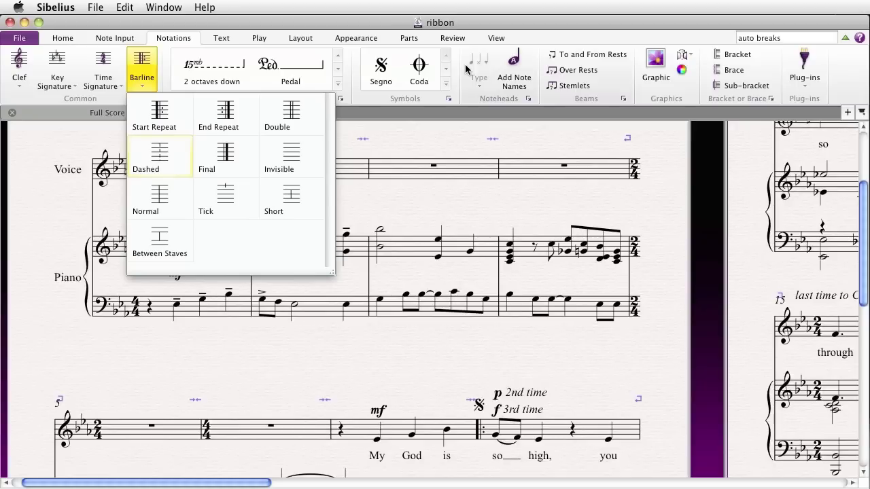
# Step: Close the barline gallery without choosing one and dismiss the key tips
pyautogui.press('alt')
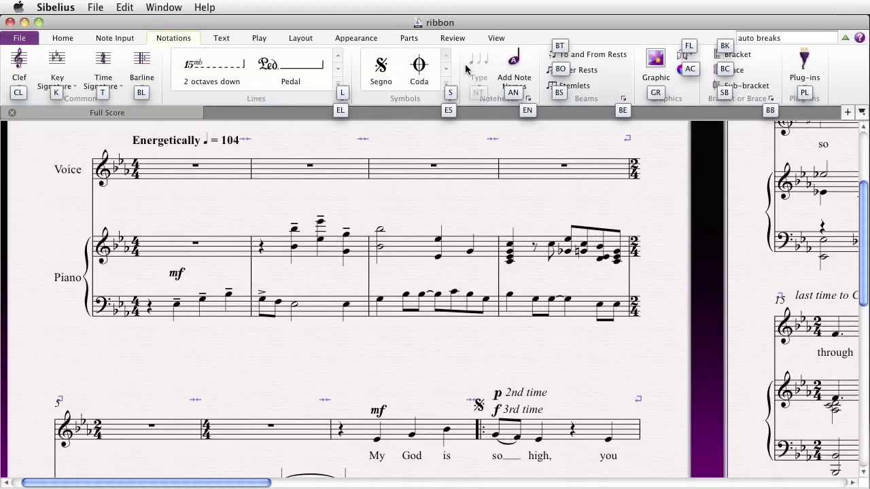
pyautogui.press('Escape')
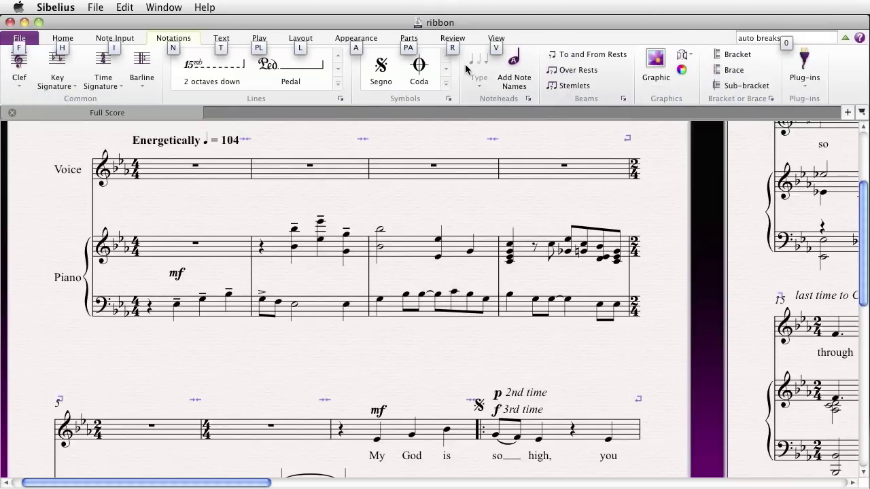
pyautogui.press('Escape')
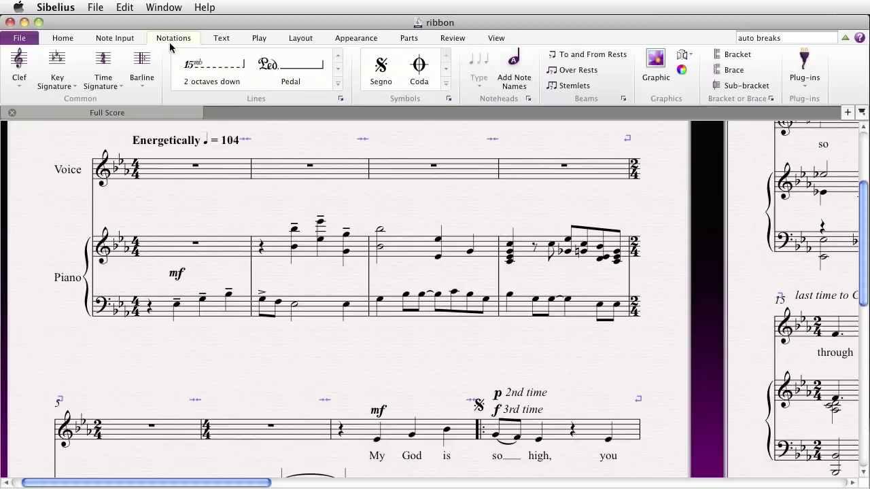
pyautogui.click(115, 40)
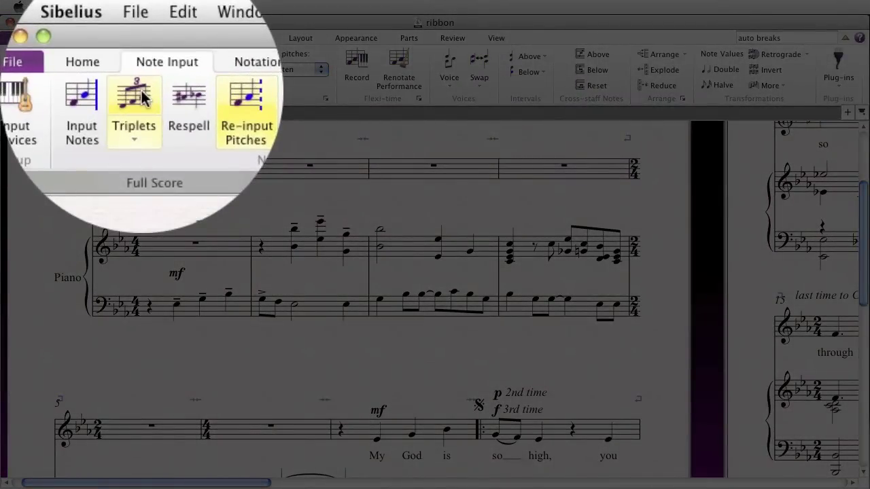
# Step: Open the Triplets menu's Other tuplet settings and cancel without adding a tuplet
pyautogui.click(141, 133)
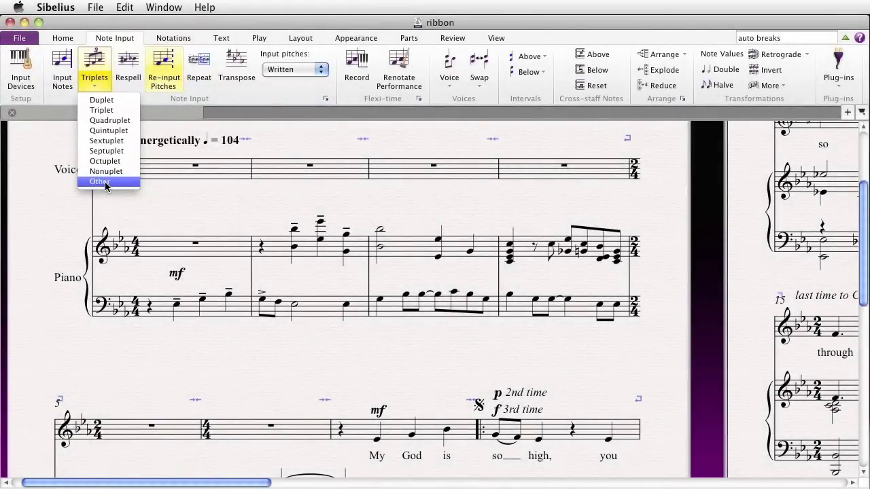
pyautogui.click(105, 183)
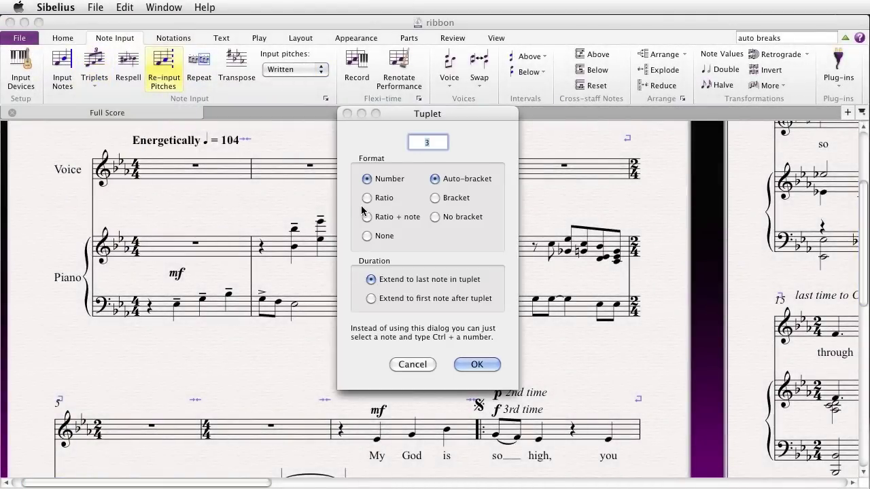
pyautogui.press('Escape')
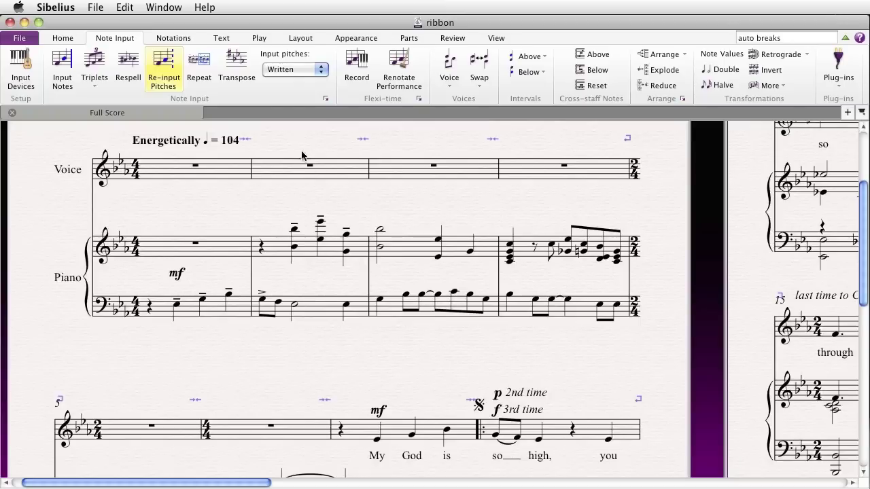
pyautogui.click(192, 44)
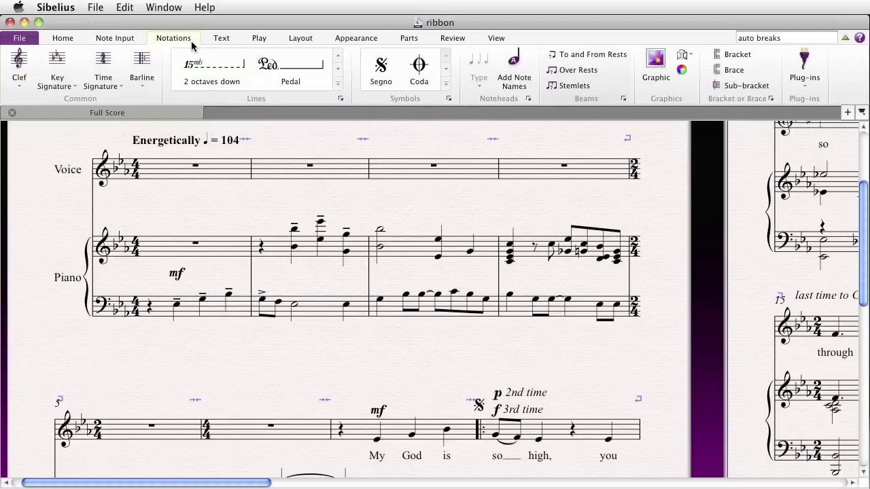
pyautogui.click(338, 69)
pyautogui.click(338, 69)
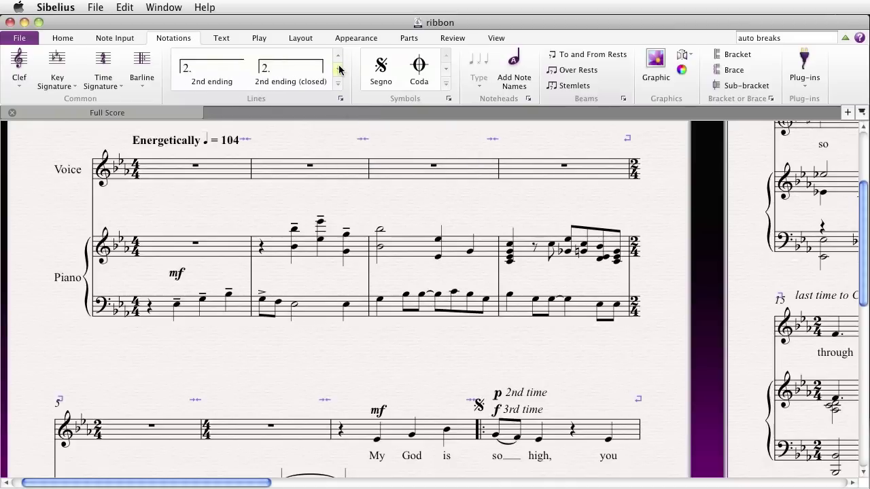
pyautogui.click(338, 68)
pyautogui.click(339, 69)
pyautogui.click(338, 68)
pyautogui.click(338, 69)
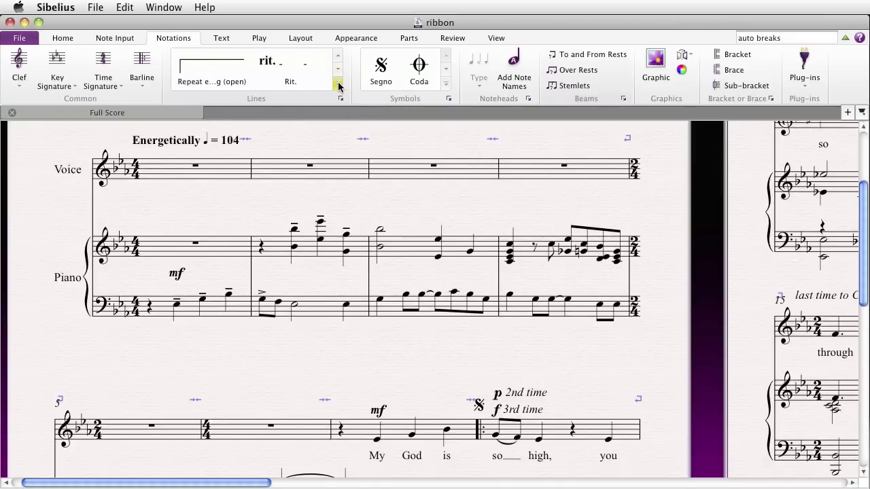
pyautogui.click(338, 87)
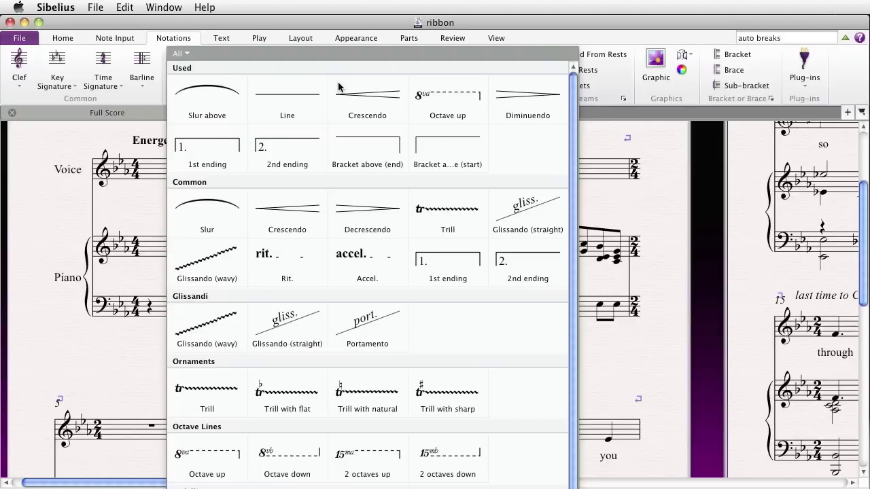
pyautogui.scroll(-5, 338, 91)
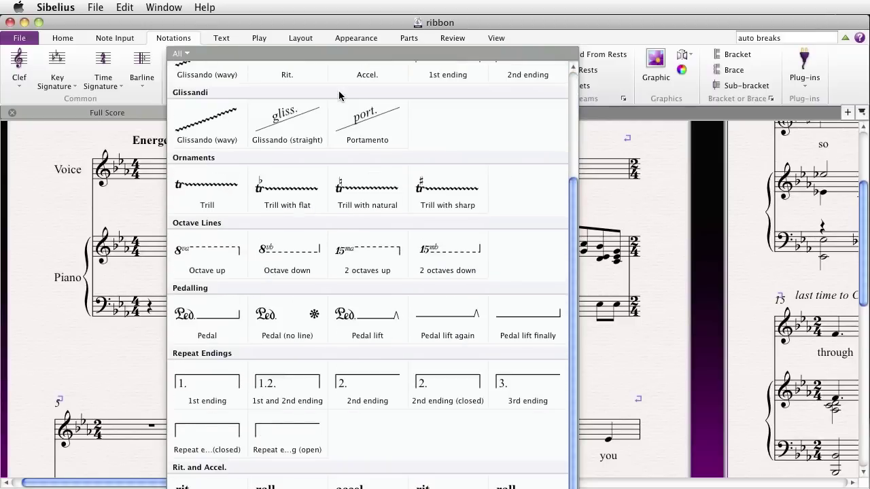
pyautogui.scroll(-9, 339, 95)
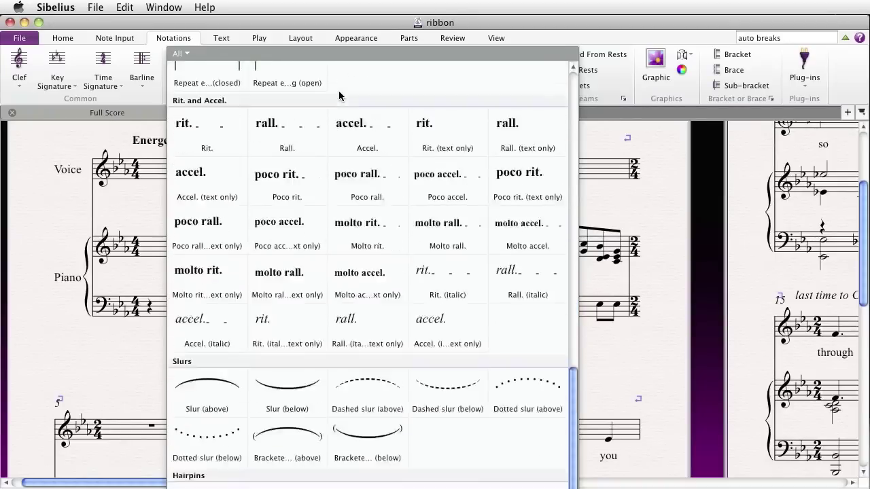
pyautogui.scroll(14, 338, 95)
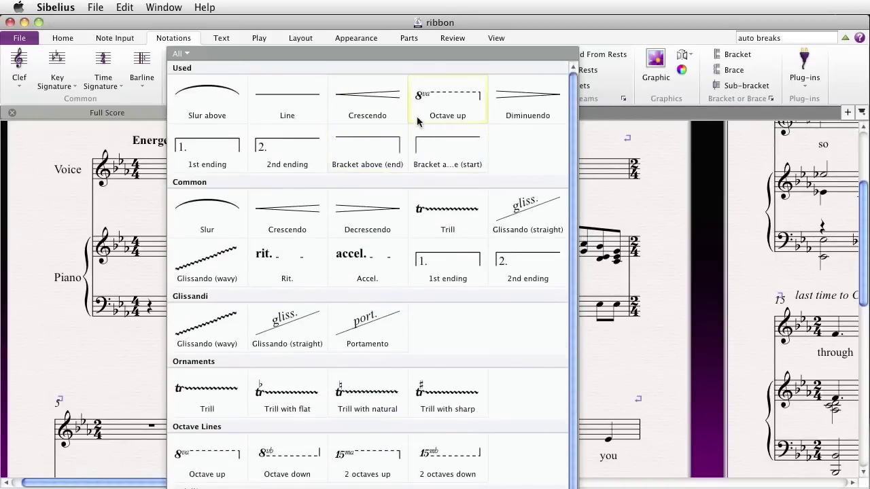
pyautogui.click(326, 114)
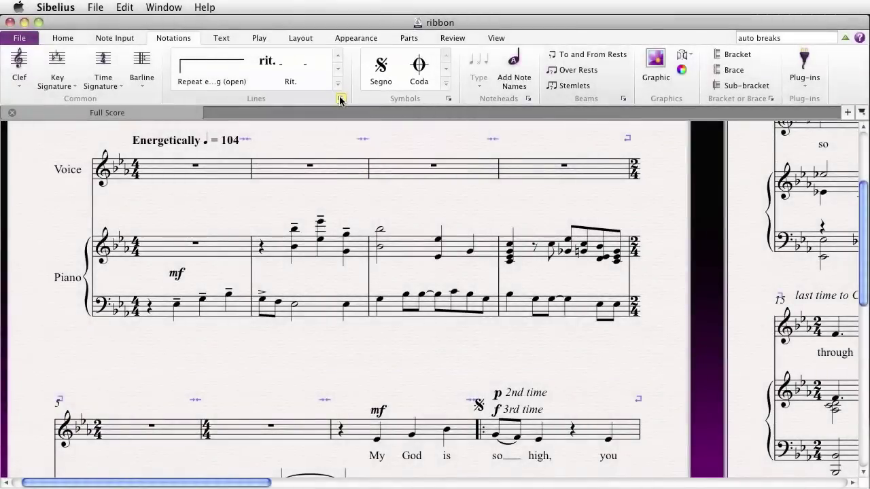
pyautogui.click(339, 98)
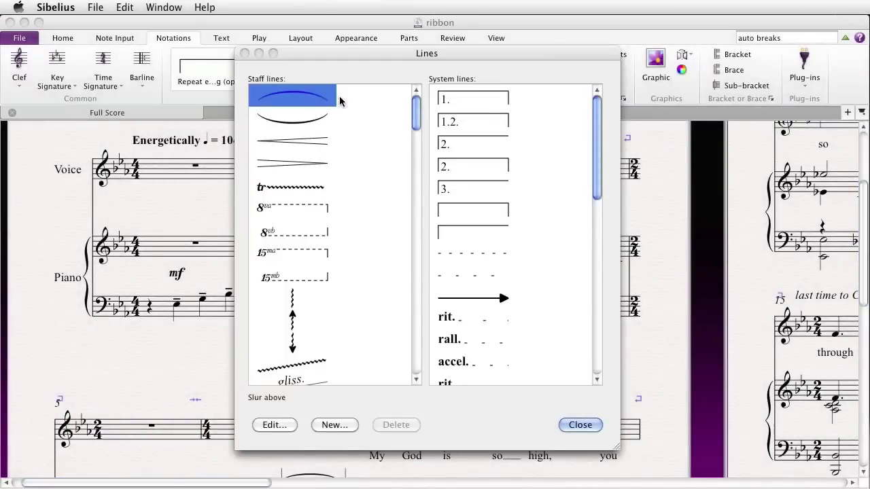
pyautogui.press('Return')
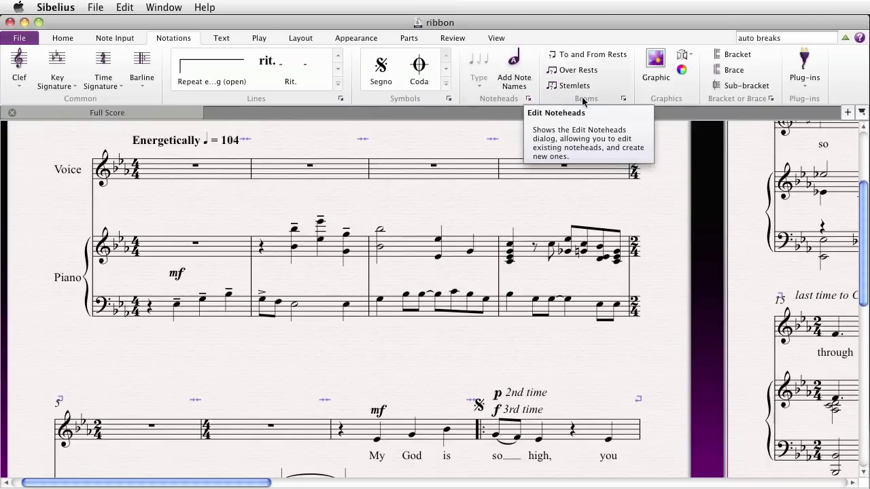
pyautogui.click(622, 101)
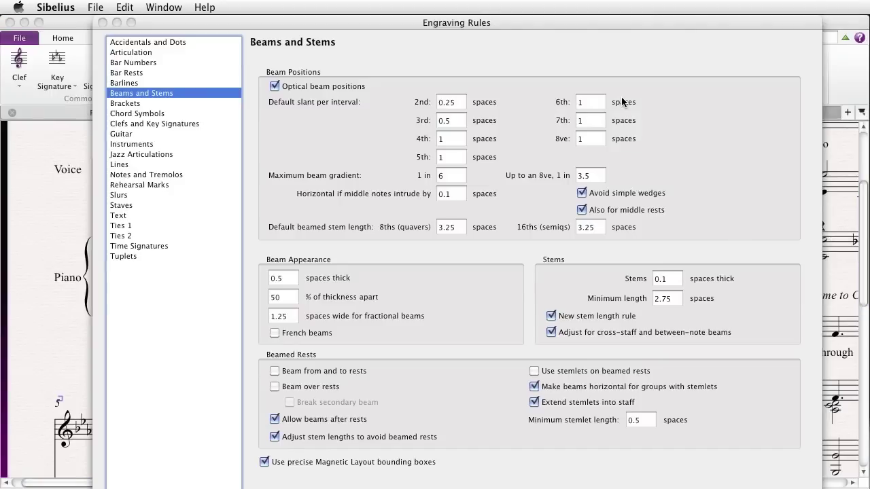
pyautogui.press('Escape')
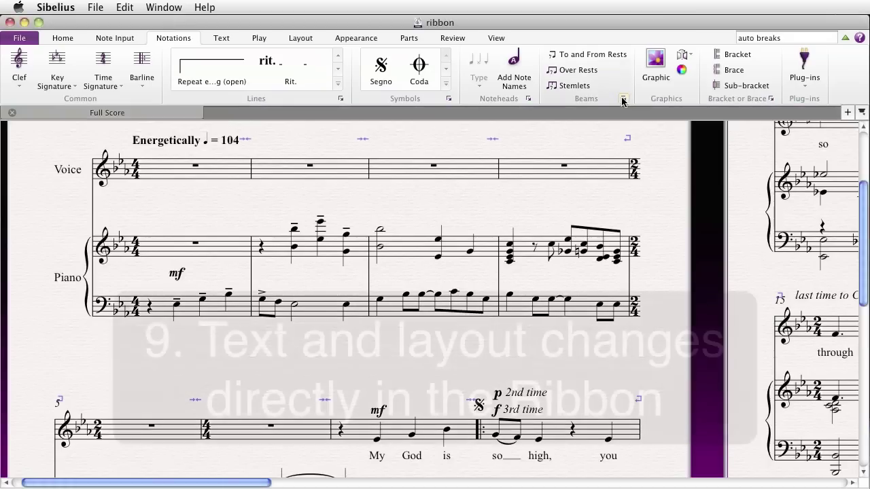
# Step: Set the 'Energetically ♩ = 104' tempo text size to 12.8 using the Size spinner
pyautogui.click(222, 39)
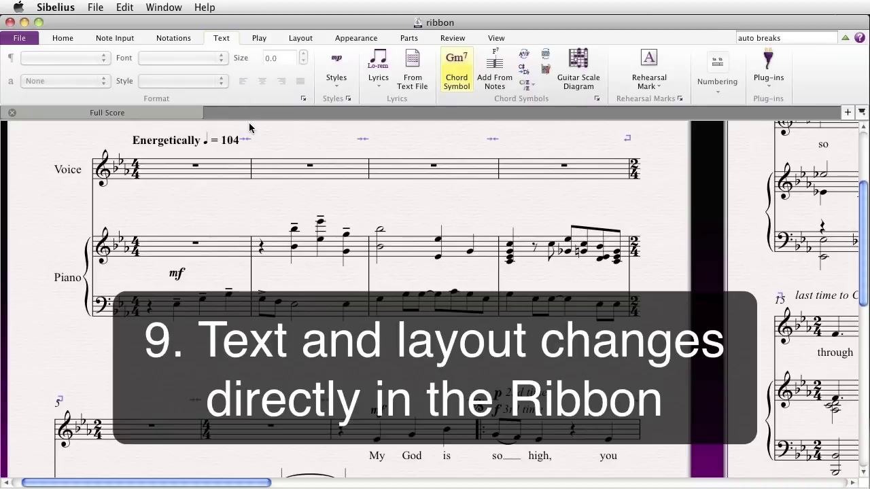
pyautogui.click(181, 142)
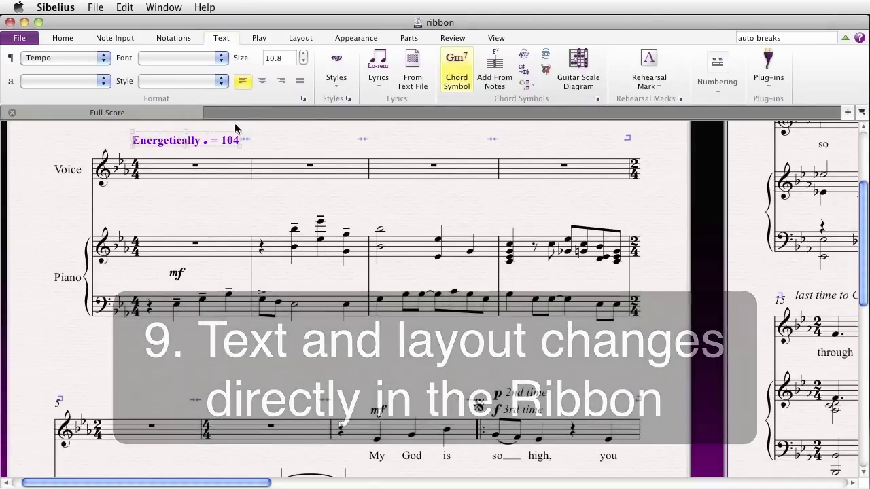
pyautogui.click(304, 55)
pyautogui.click(303, 55)
pyautogui.click(303, 55)
pyautogui.click(303, 61)
# Step: Browse the text style and Font lists, keeping Tempo style and the current font
pyautogui.click(61, 60)
pyautogui.click(209, 59)
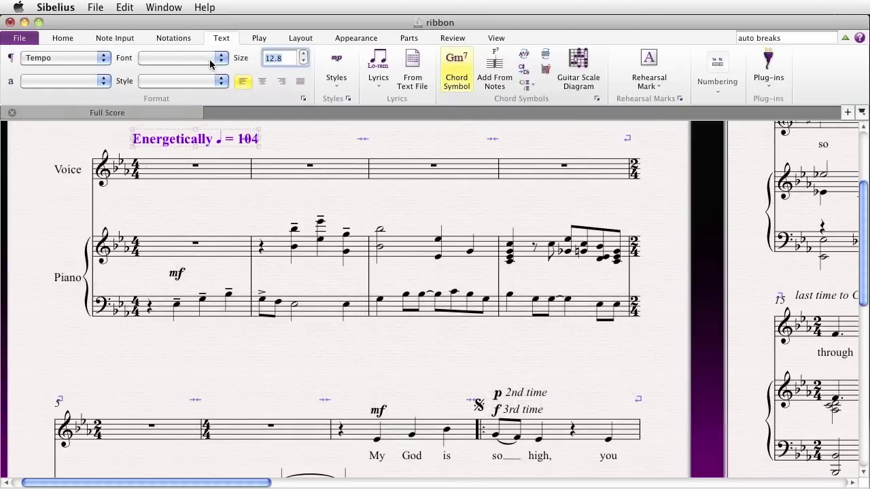
pyautogui.click(209, 59)
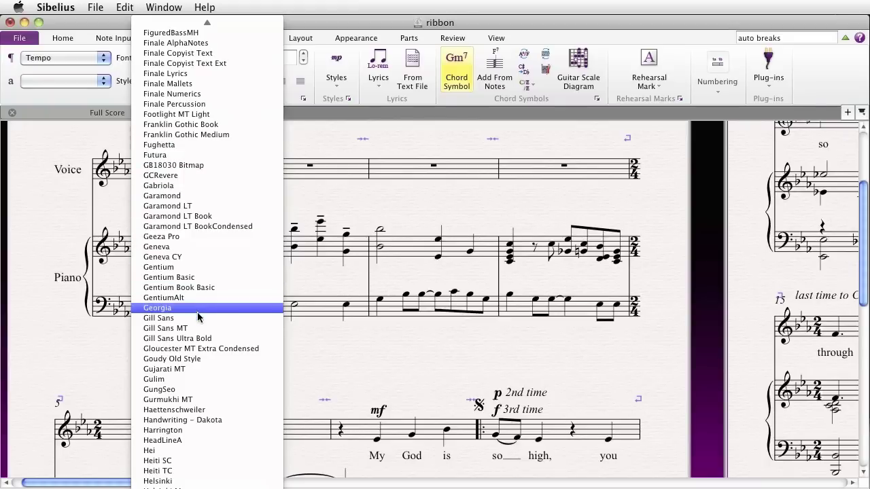
pyautogui.click(225, 168)
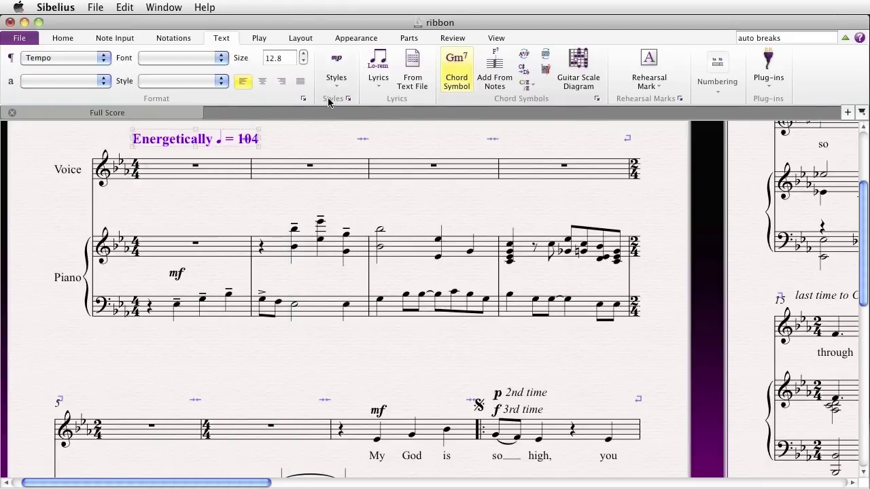
pyautogui.click(303, 38)
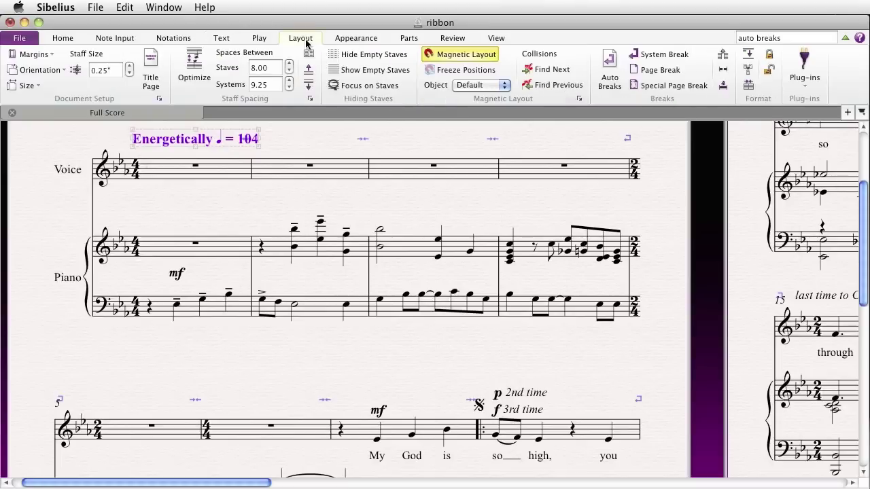
# Step: Set the staff size to 0.22 inches, then view Document Setup without changes
pyautogui.click(131, 79)
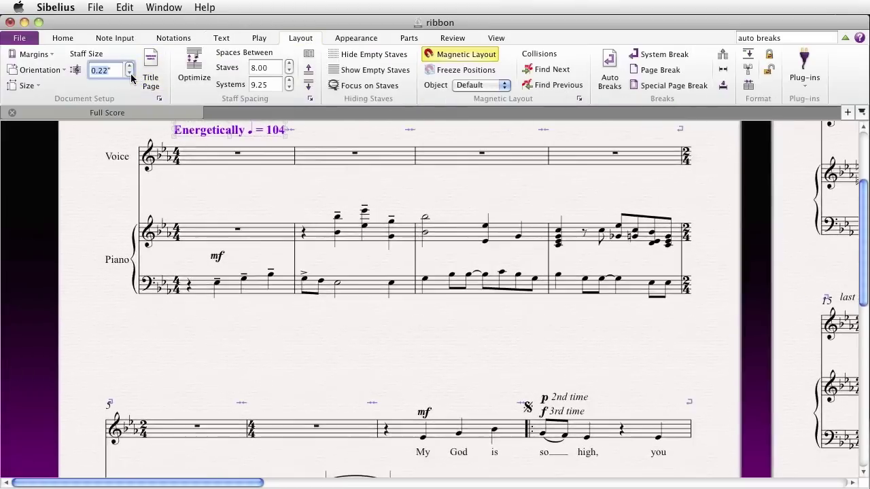
pyautogui.click(131, 70)
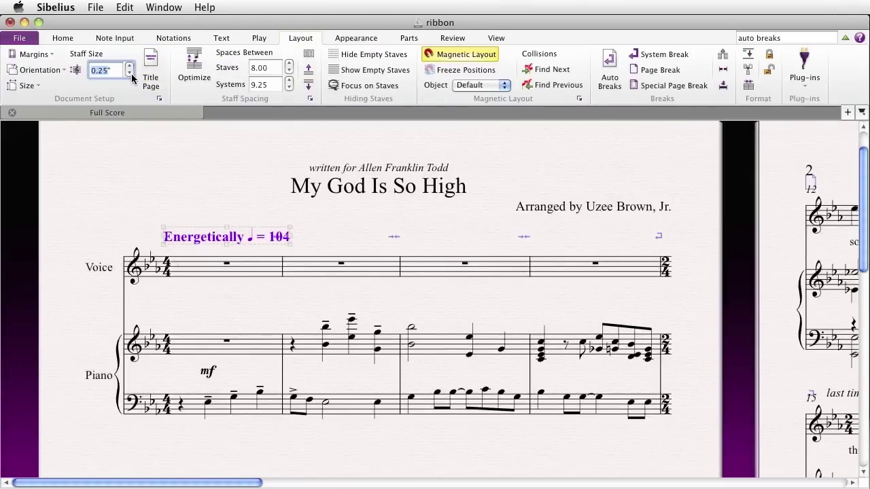
pyautogui.click(130, 74)
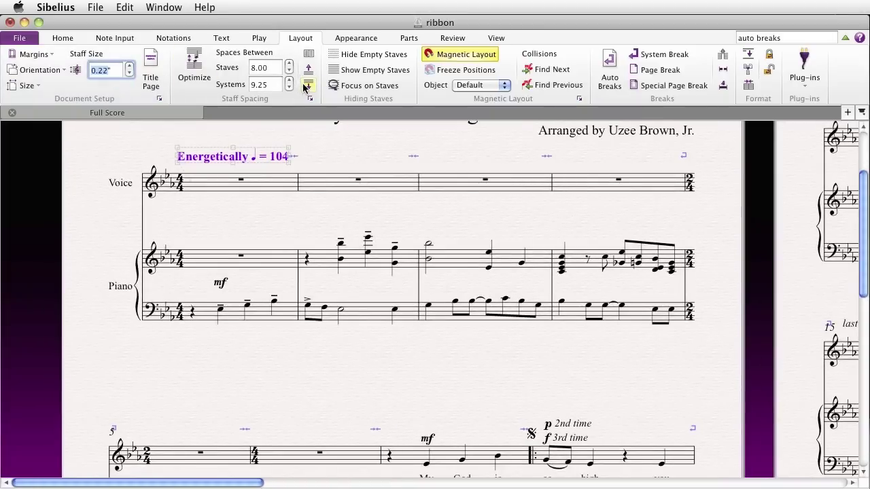
pyautogui.click(159, 100)
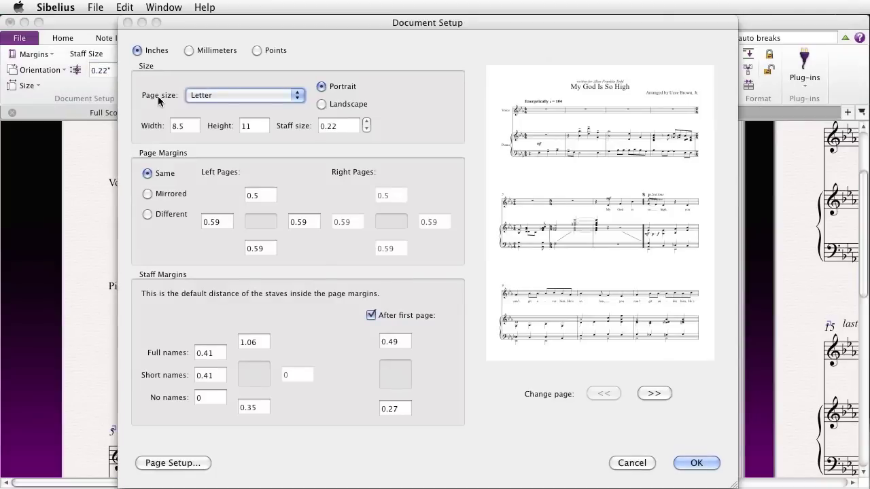
pyautogui.press('Return')
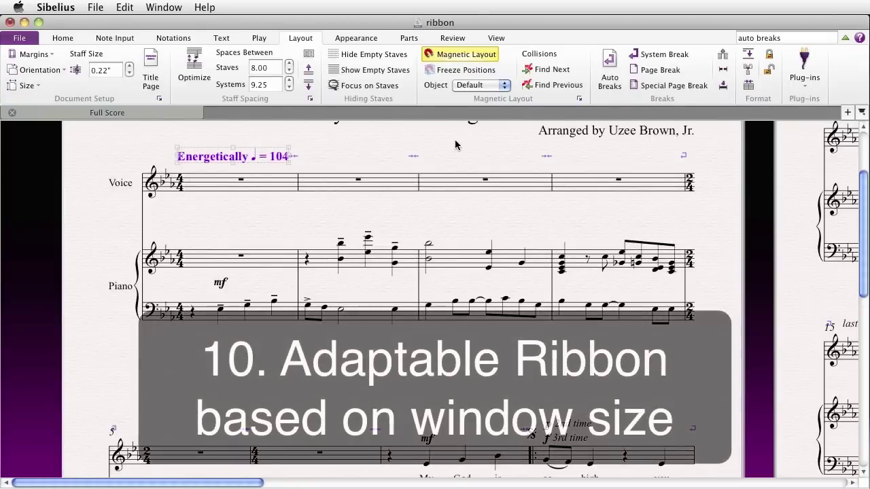
# Step: Bring up the View tools and look through the Rulers dropdown's ruler options
pyautogui.click(497, 38)
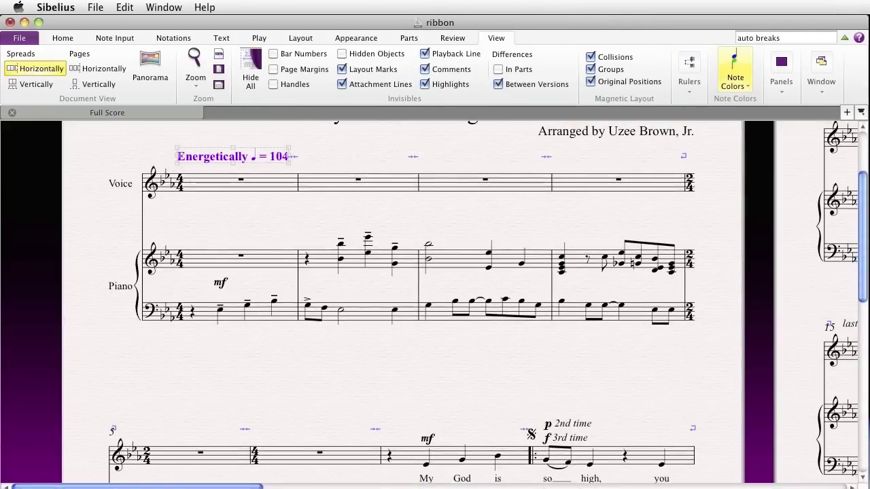
pyautogui.click(689, 85)
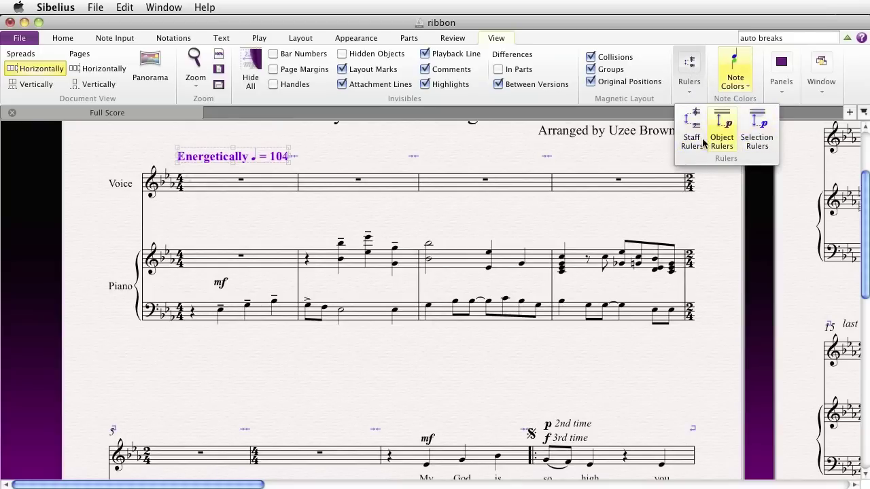
pyautogui.click(682, 27)
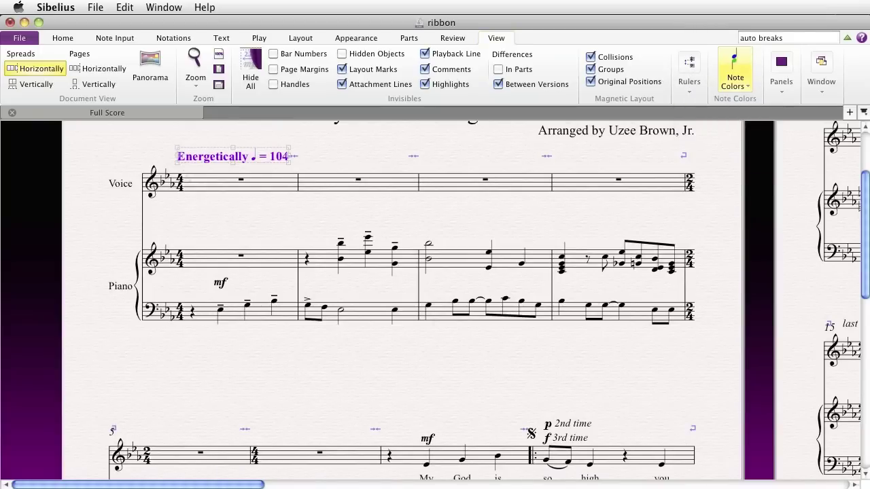